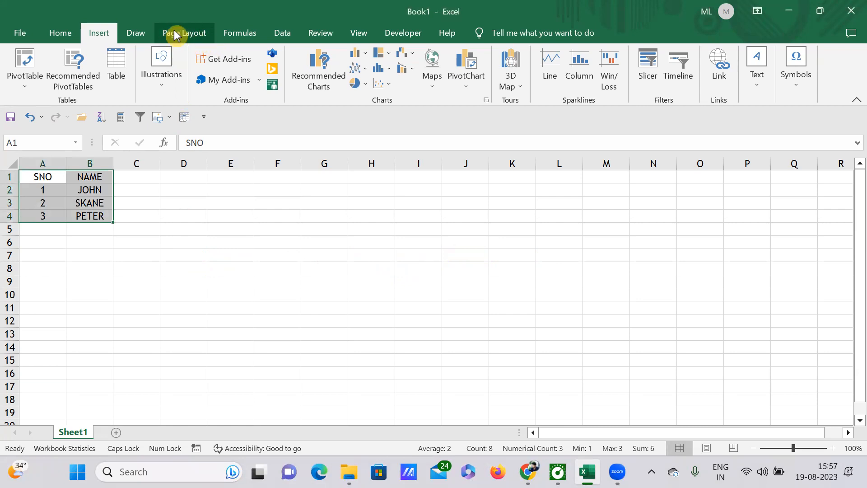
pyautogui.click(197, 35)
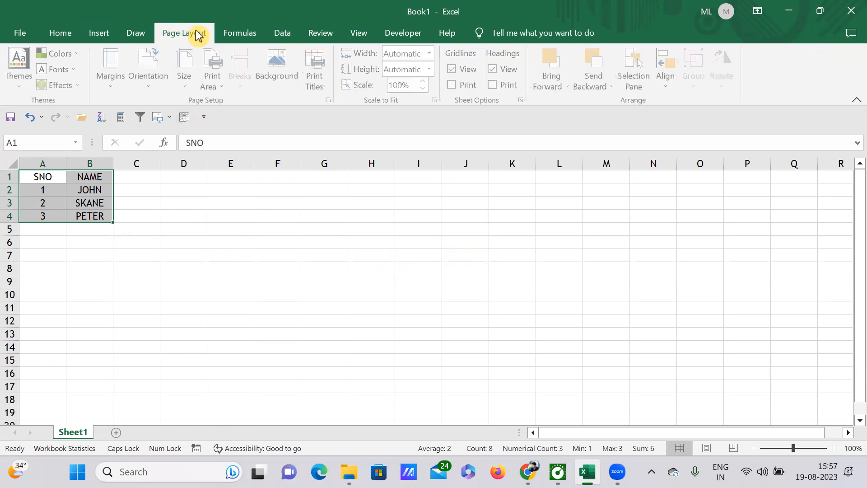
pyautogui.click(23, 85)
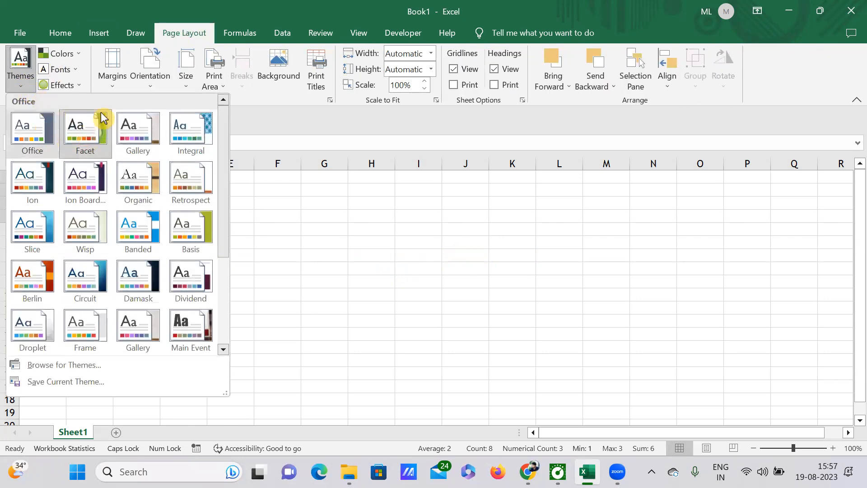
pyautogui.click(261, 232)
pyautogui.click(100, 36)
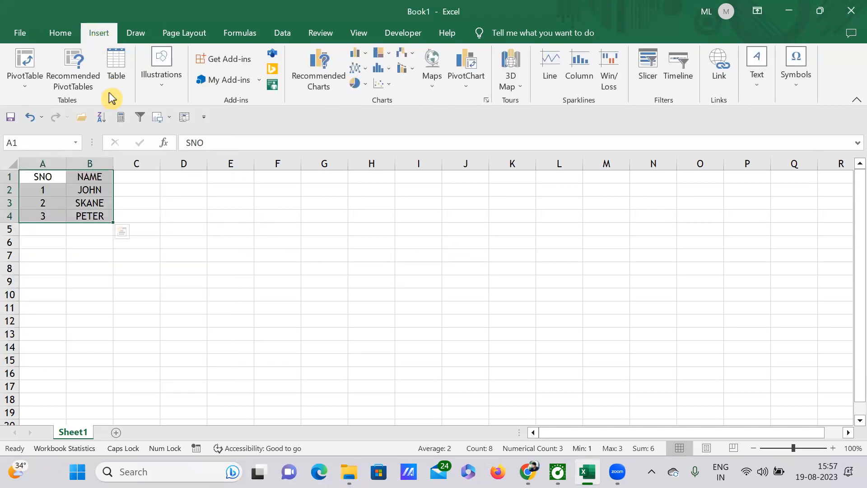
pyautogui.click(281, 267)
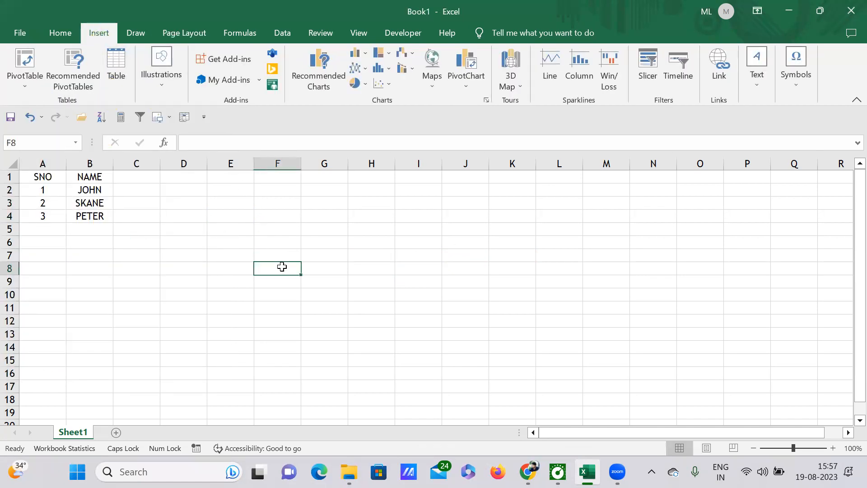
# Convert the range A1:B4 with SNO and NAME data into a table.
pyautogui.moveTo(43, 176); pyautogui.dragTo(91, 216)
pyautogui.click(118, 82)
pyautogui.click(660, 331)
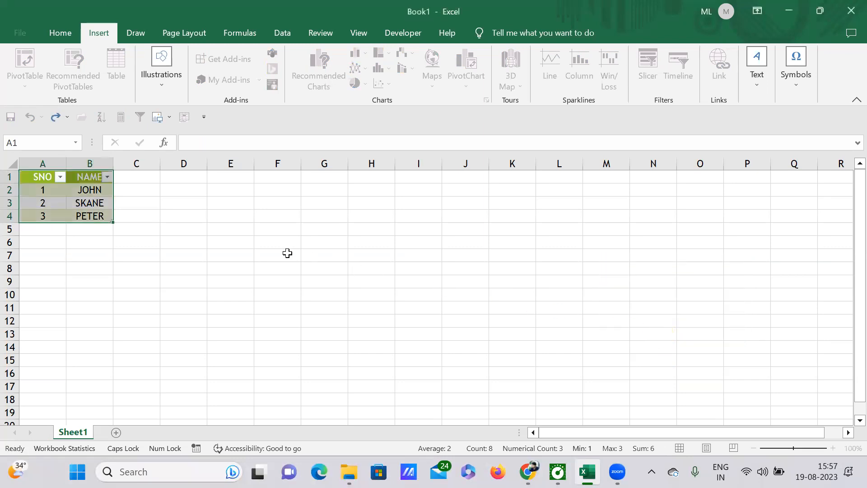
pyautogui.click(205, 235)
# Apply the Vapor Trail theme to the workbook.
pyautogui.moveTo(36, 177); pyautogui.dragTo(108, 216)
pyautogui.click(181, 228)
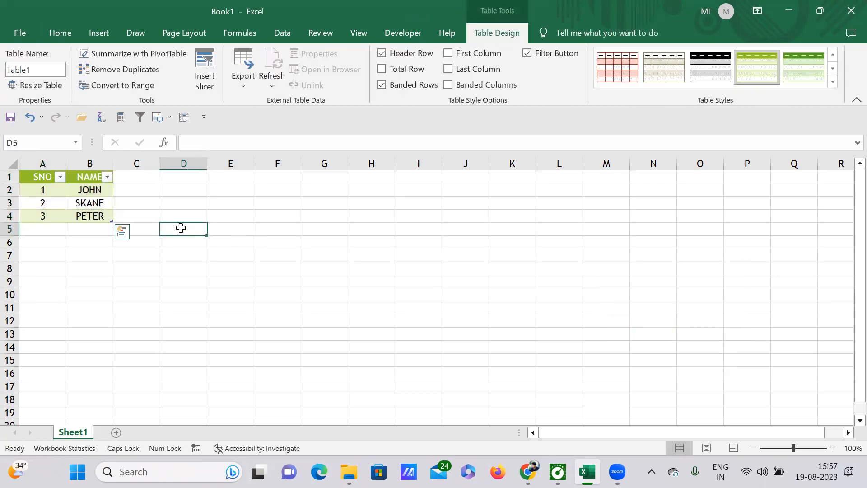
pyautogui.moveTo(40, 177); pyautogui.dragTo(94, 212)
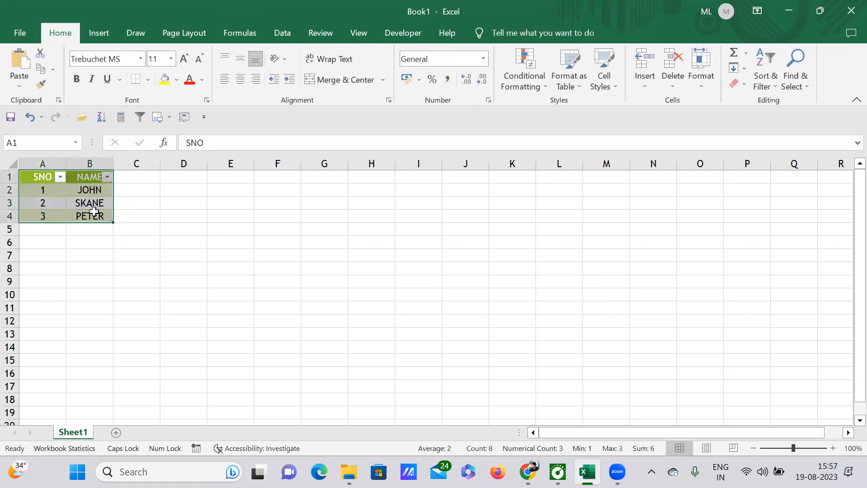
pyautogui.click(173, 37)
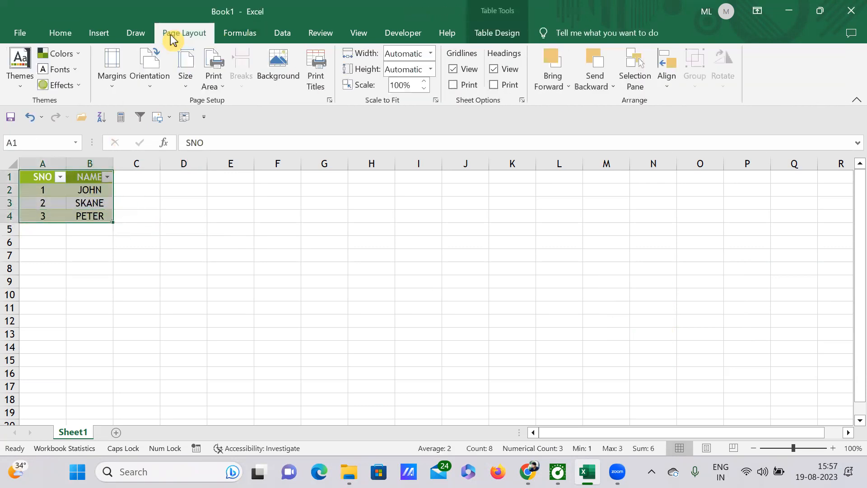
pyautogui.click(21, 82)
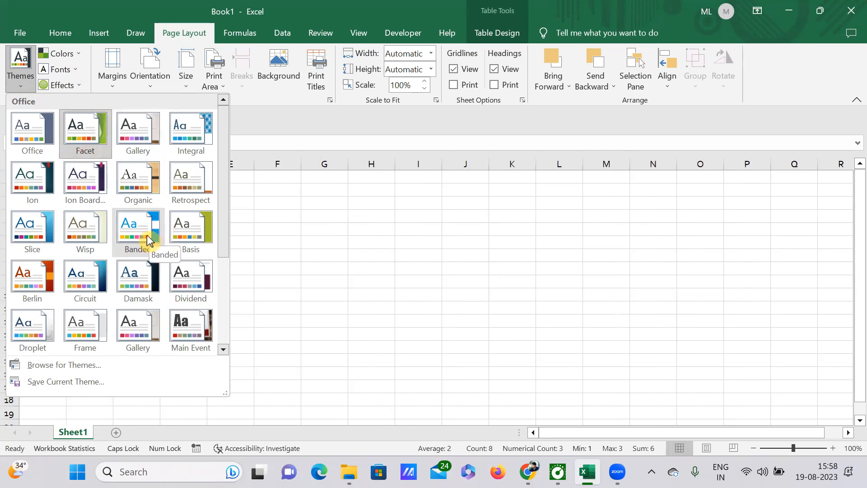
pyautogui.scroll(-3, 86, 246)
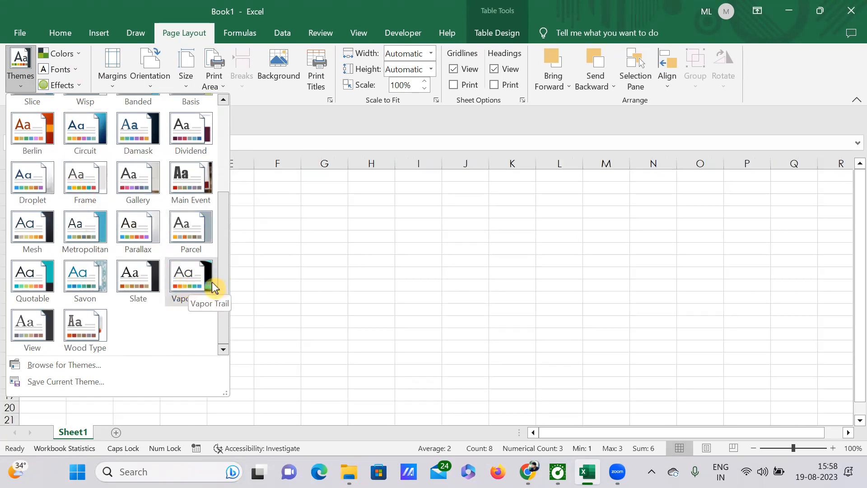
pyautogui.click(195, 283)
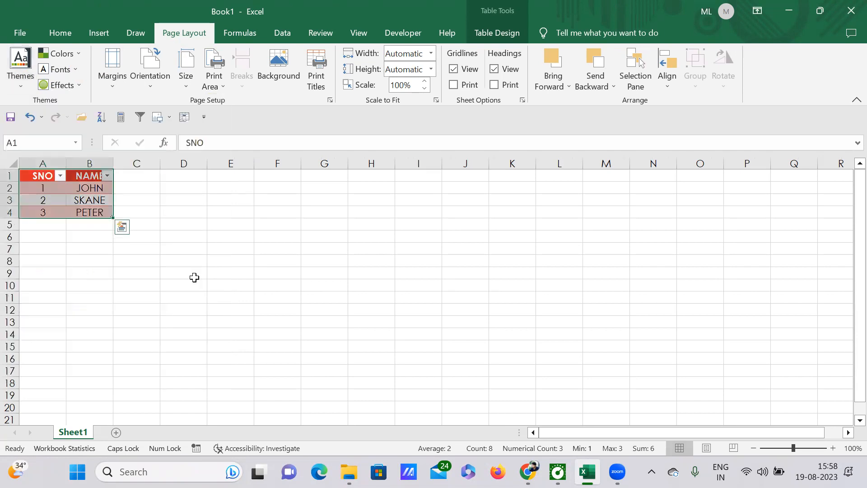
pyautogui.click(182, 239)
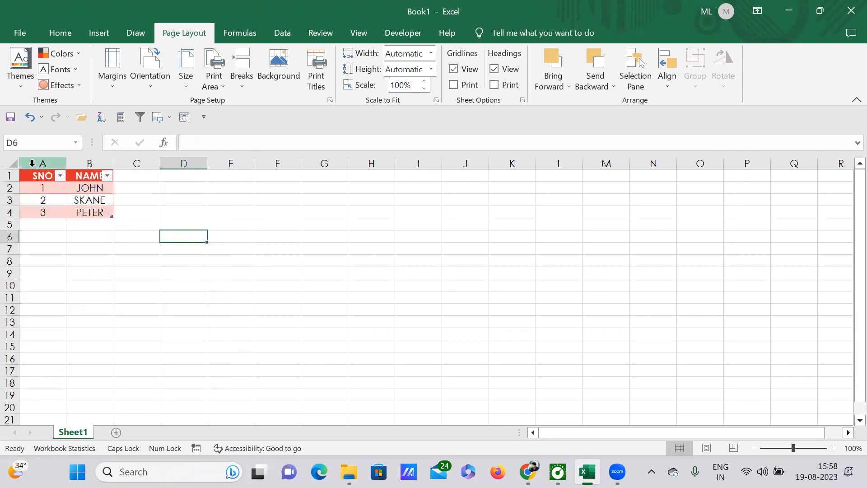
# Apply the Slice theme to the workbook.
pyautogui.moveTo(33, 178); pyautogui.dragTo(91, 201)
pyautogui.click(24, 91)
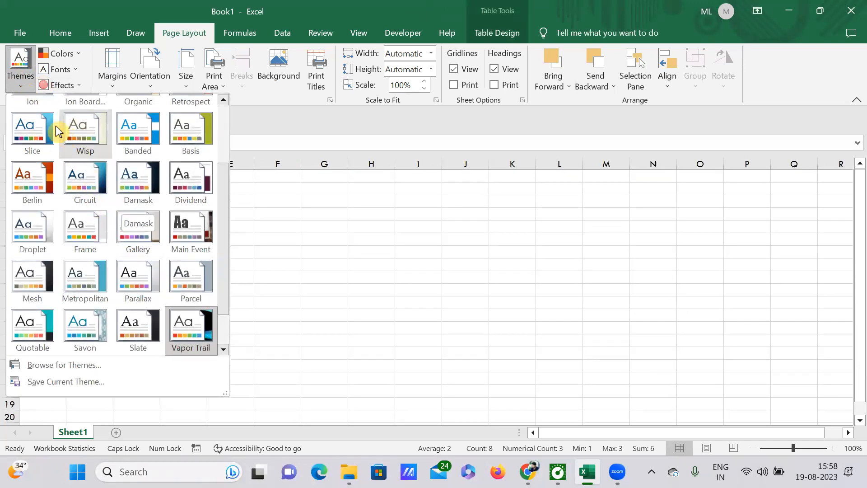
pyautogui.click(28, 129)
pyautogui.click(202, 251)
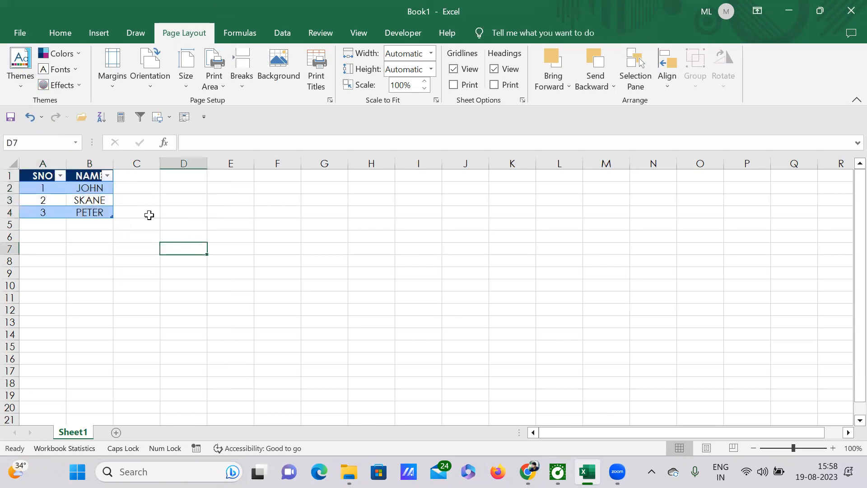
# Autofit column B's width to its contents.
pyautogui.doubleClick(116, 164)
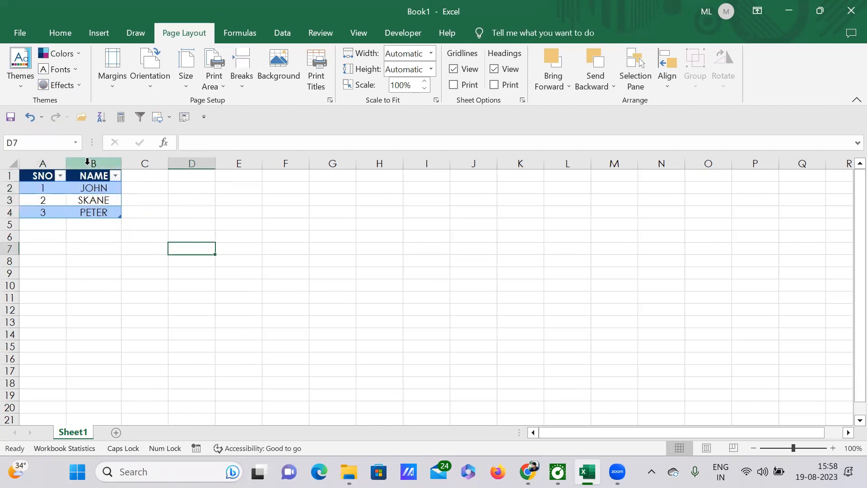
pyautogui.click(270, 240)
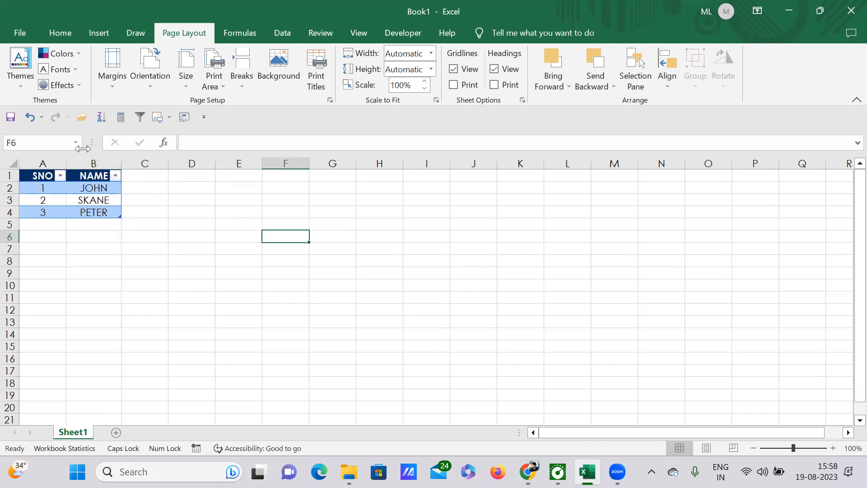
# Switch the theme colours to the Red Violet palette.
pyautogui.click(81, 55)
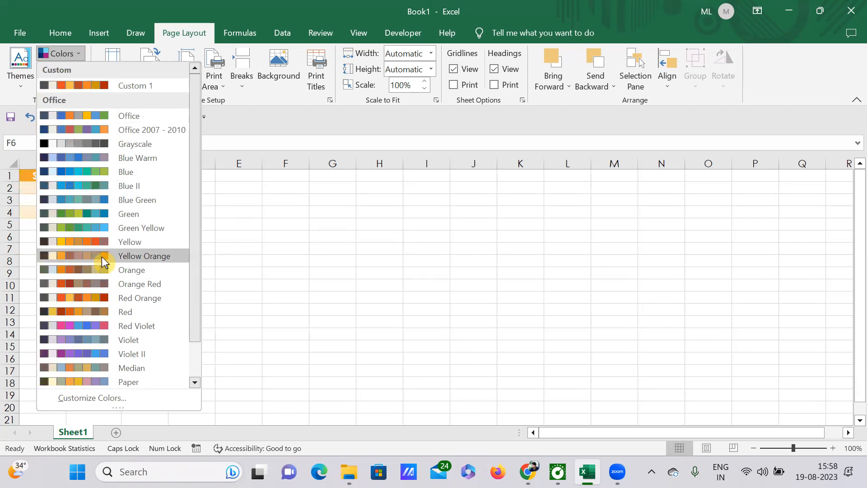
pyautogui.click(131, 329)
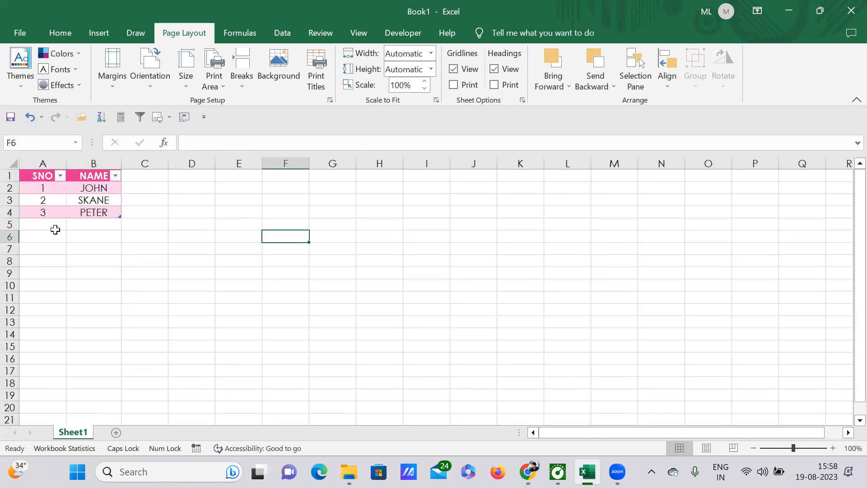
# Set the theme fonts to Arial Black-Arial.
pyautogui.click(80, 70)
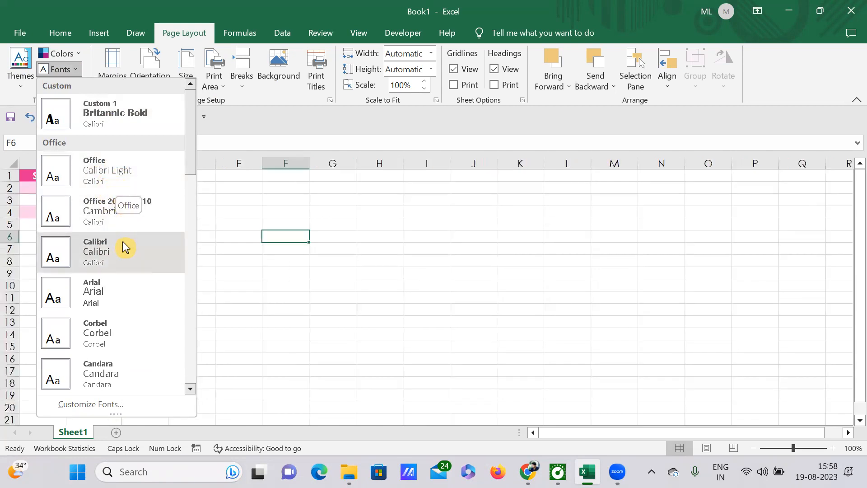
pyautogui.scroll(-10, 119, 244)
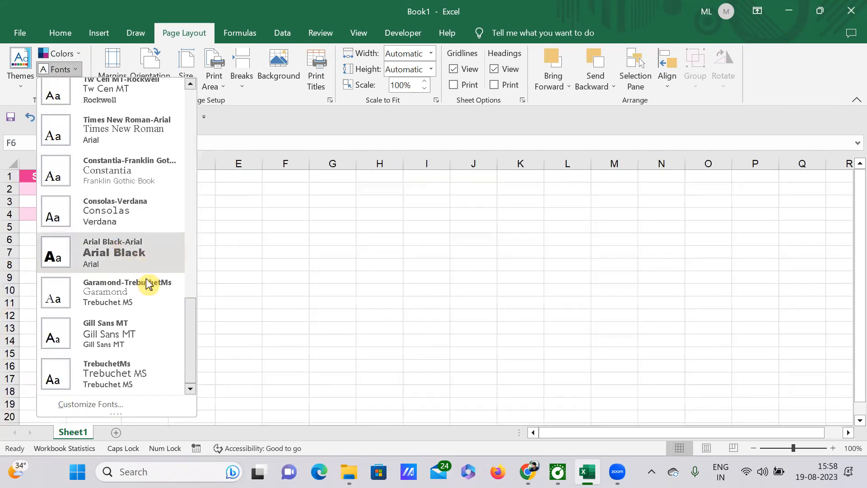
pyautogui.click(109, 253)
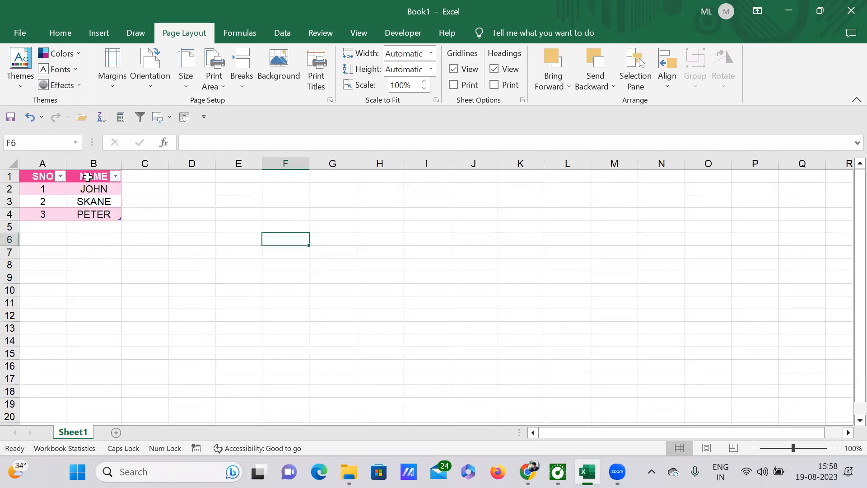
# Reapply the Arial Black-Arial theme fonts with the header row selected.
pyautogui.moveTo(37, 177); pyautogui.dragTo(86, 176)
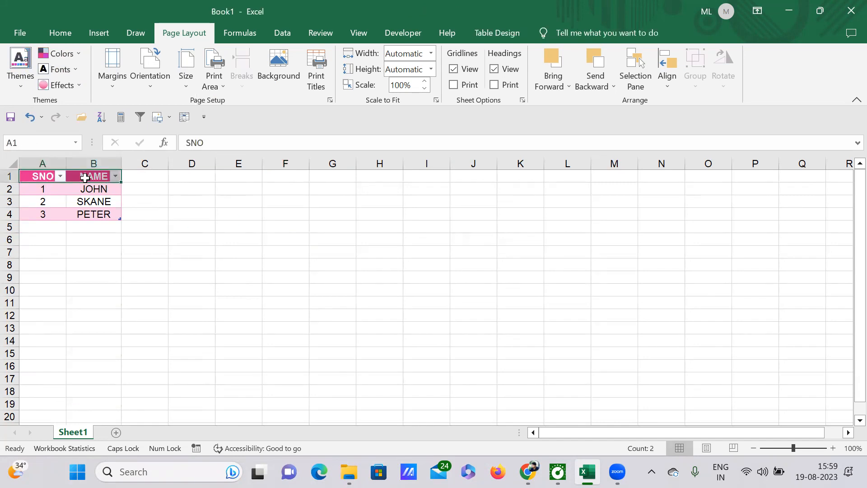
pyautogui.click(78, 72)
pyautogui.scroll(-2, 108, 329)
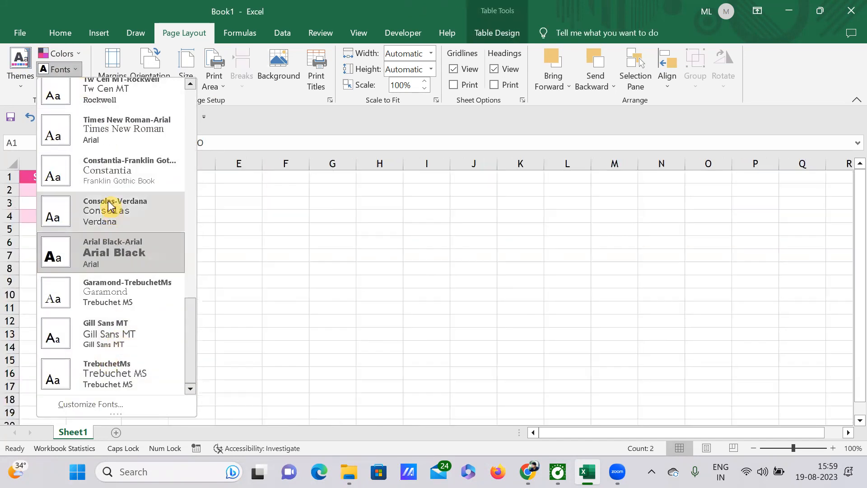
pyautogui.click(108, 254)
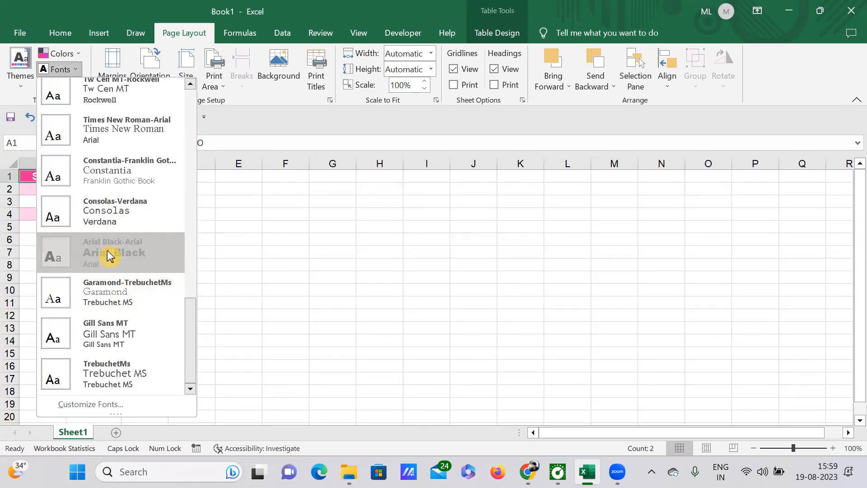
pyautogui.click(230, 267)
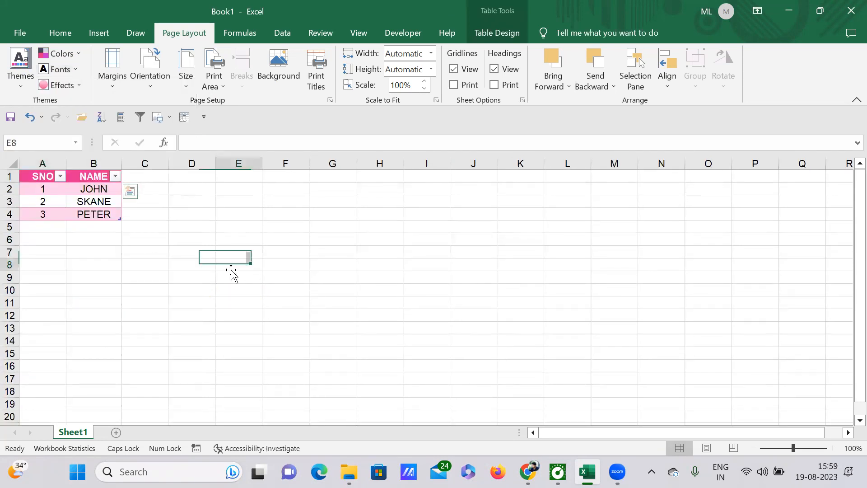
# Apply the Banded Edge theme effects.
pyautogui.click(78, 88)
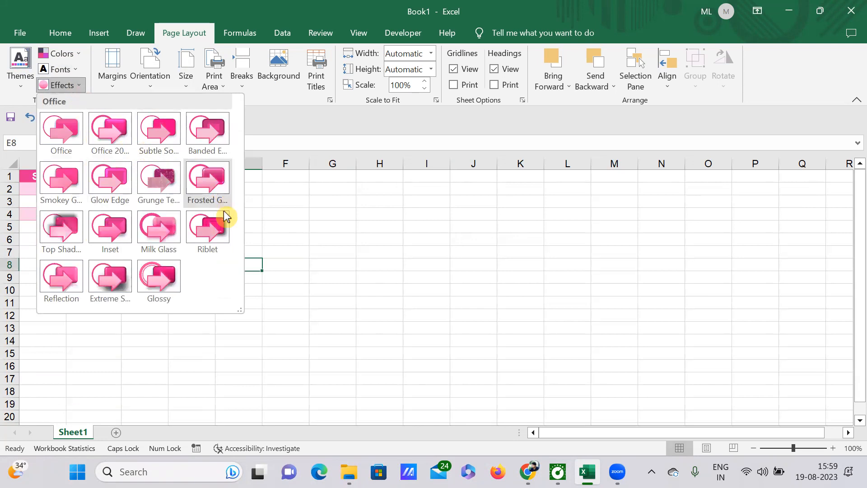
pyautogui.click(289, 260)
pyautogui.moveTo(32, 175); pyautogui.dragTo(92, 212)
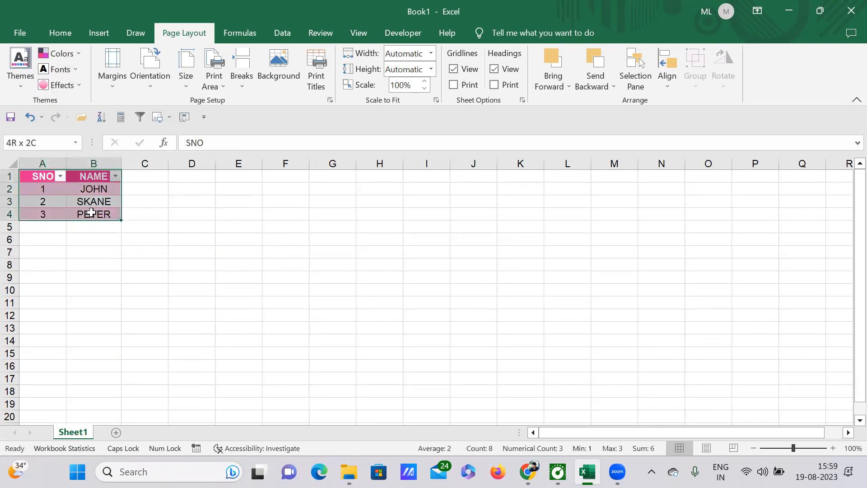
pyautogui.click(79, 87)
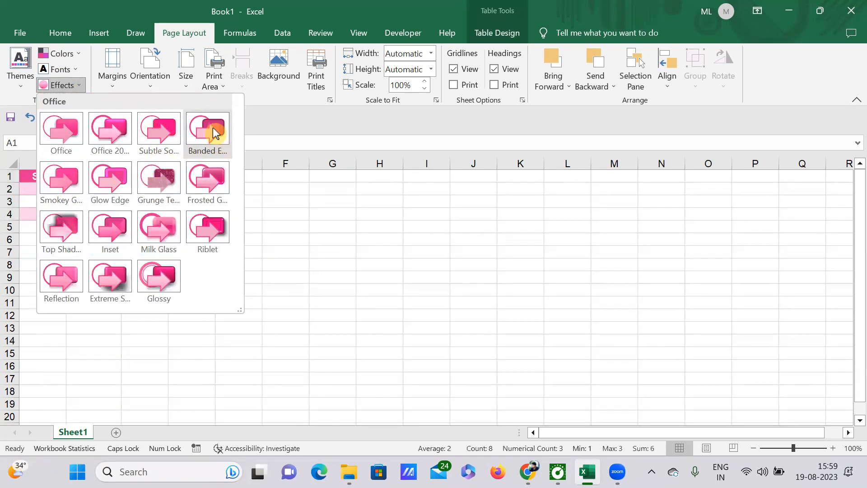
pyautogui.click(213, 133)
pyautogui.click(165, 228)
# Apply the Grunge Texture theme effects to the workbook.
pyautogui.moveTo(36, 176); pyautogui.dragTo(91, 215)
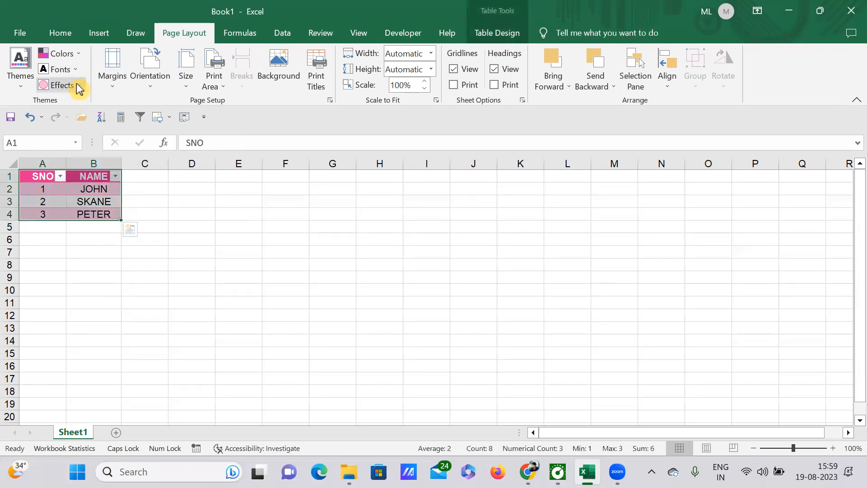
pyautogui.click(78, 87)
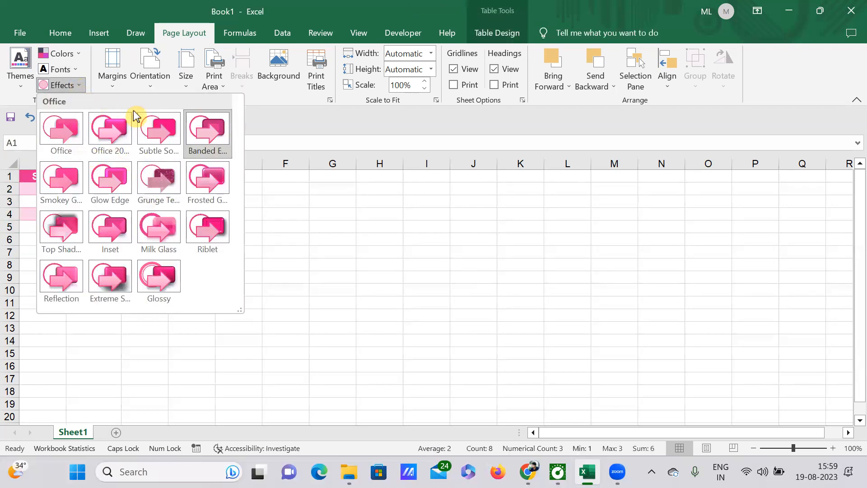
pyautogui.click(156, 180)
pyautogui.click(149, 212)
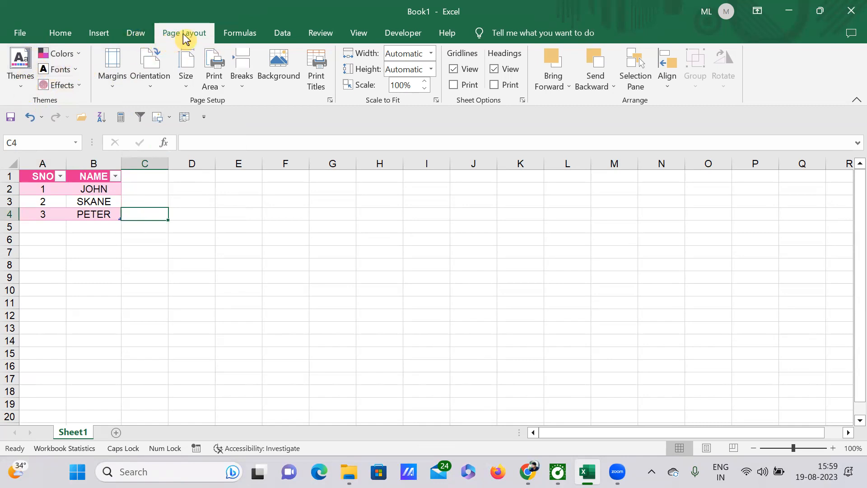
pyautogui.click(97, 32)
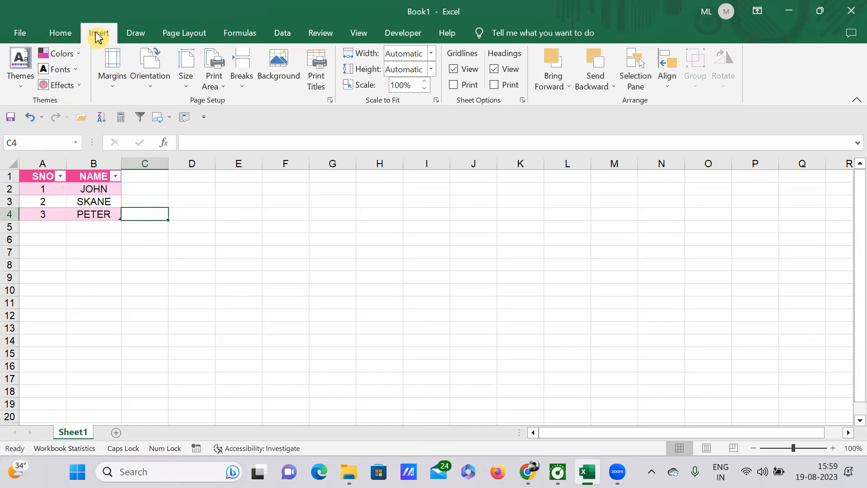
pyautogui.click(61, 33)
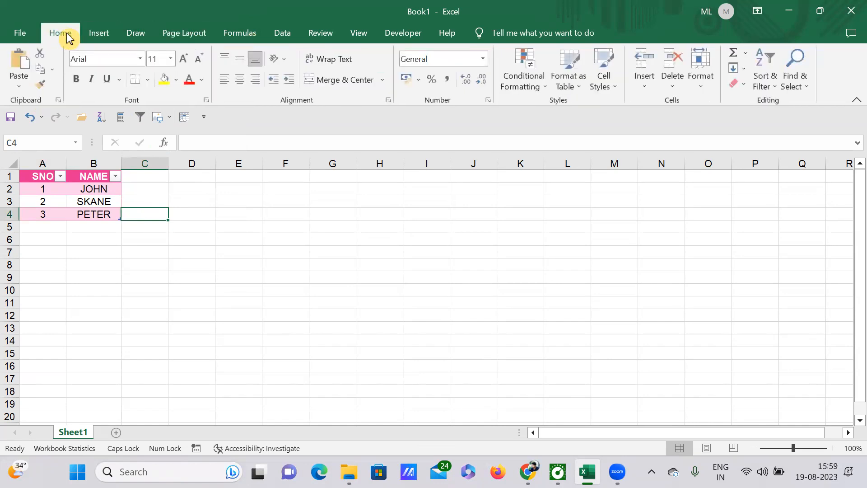
pyautogui.click(202, 81)
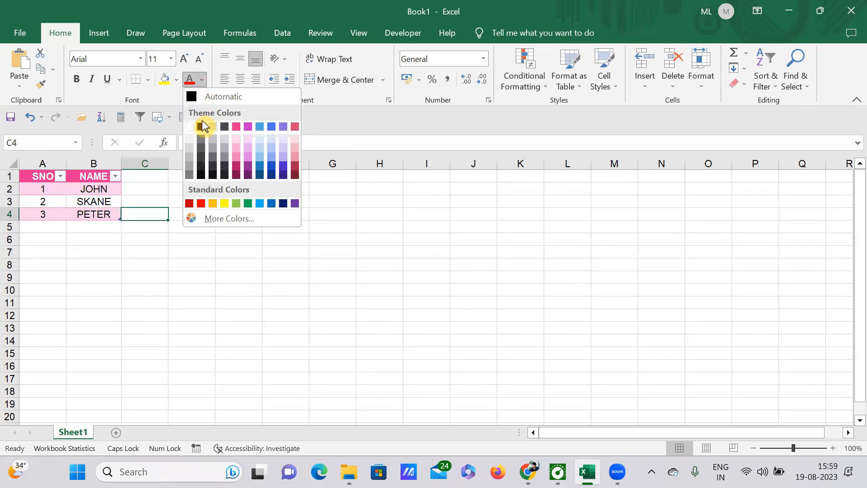
pyautogui.click(191, 295)
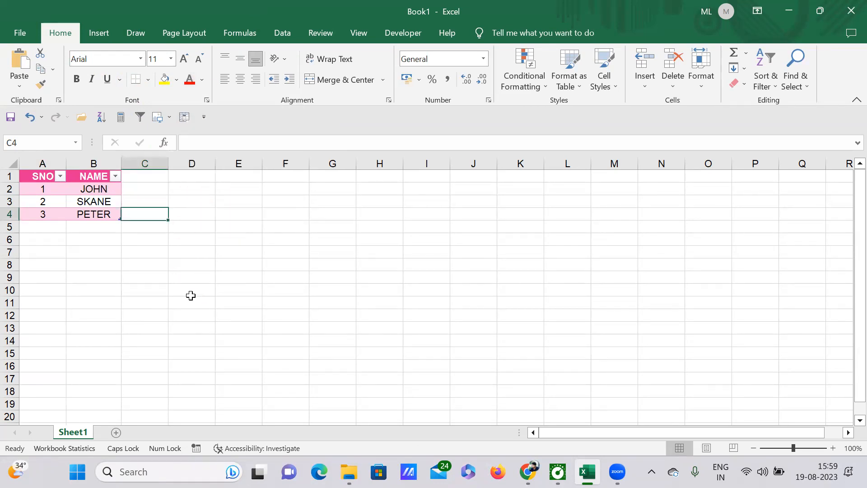
# Colour the JOHN cell's text red.
pyautogui.click(91, 189)
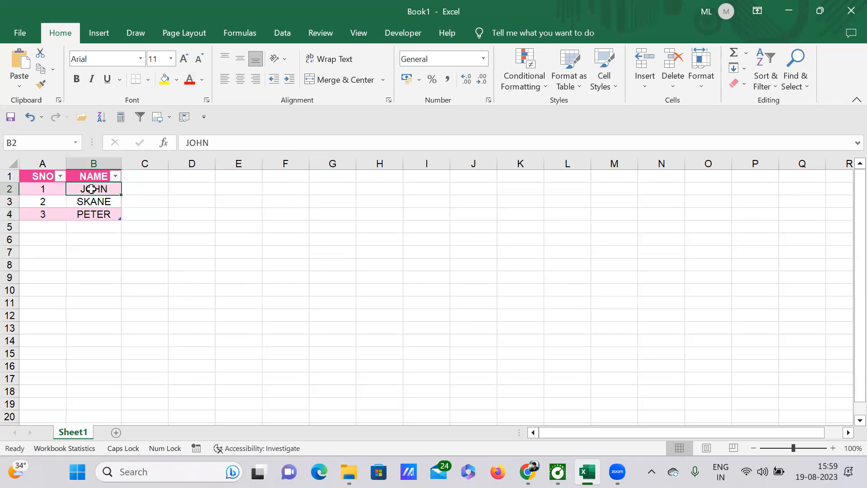
pyautogui.click(201, 82)
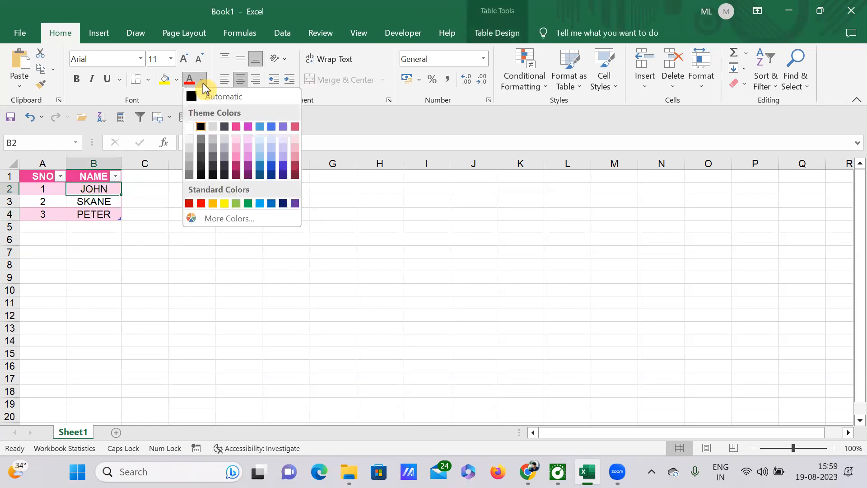
pyautogui.click(202, 203)
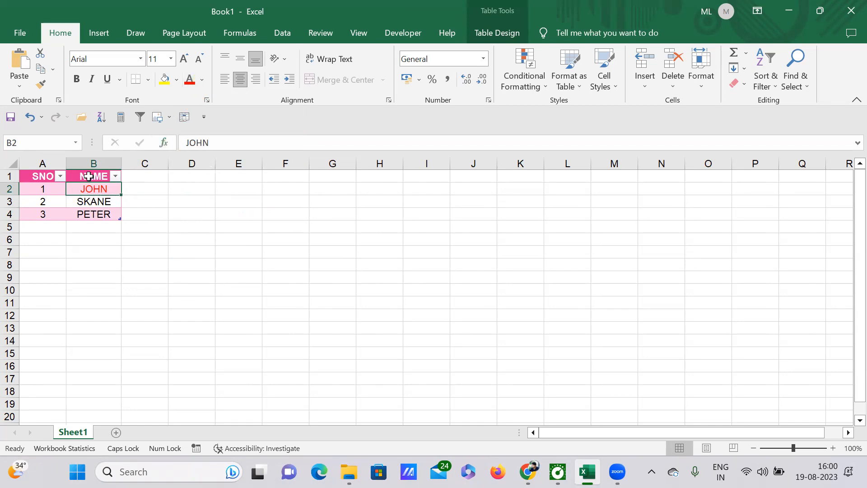
# Fill the SKANE row of the table with green.
pyautogui.moveTo(33, 175); pyautogui.dragTo(103, 188)
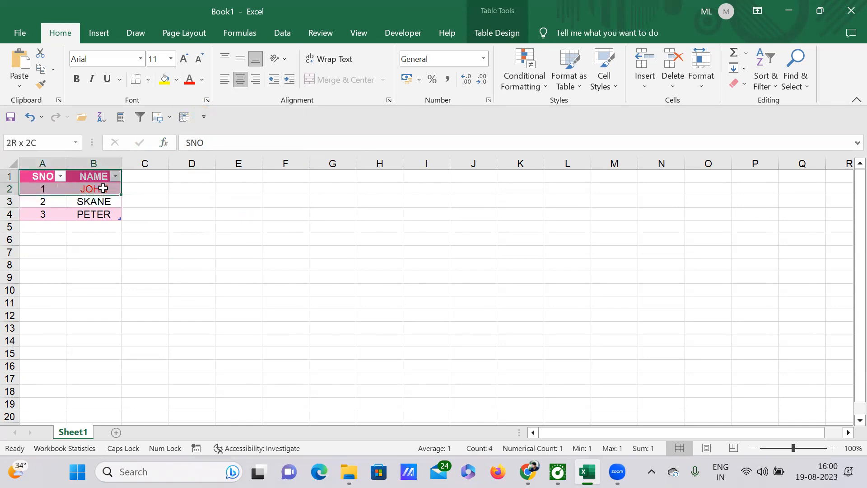
pyautogui.click(103, 202)
pyautogui.moveTo(38, 202); pyautogui.dragTo(93, 205)
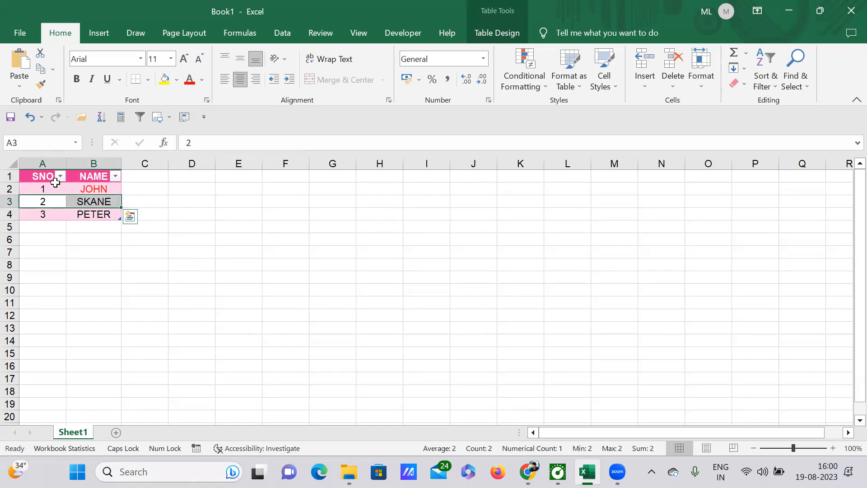
pyautogui.click(177, 80)
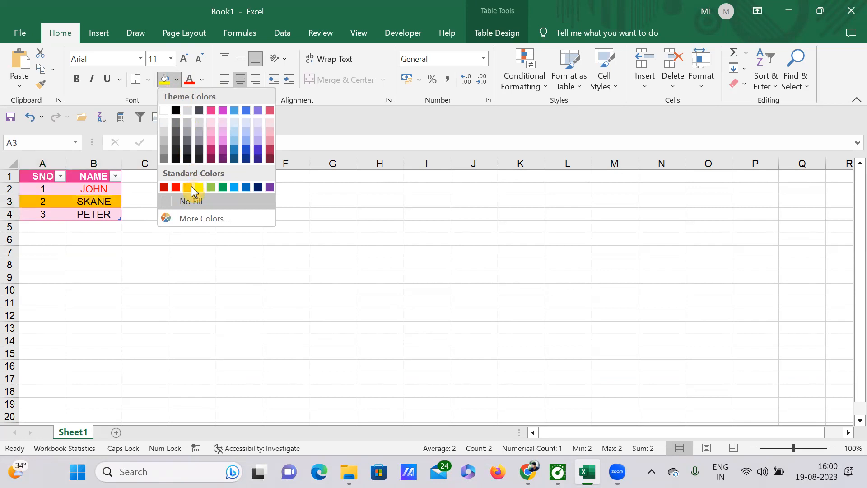
pyautogui.click(223, 186)
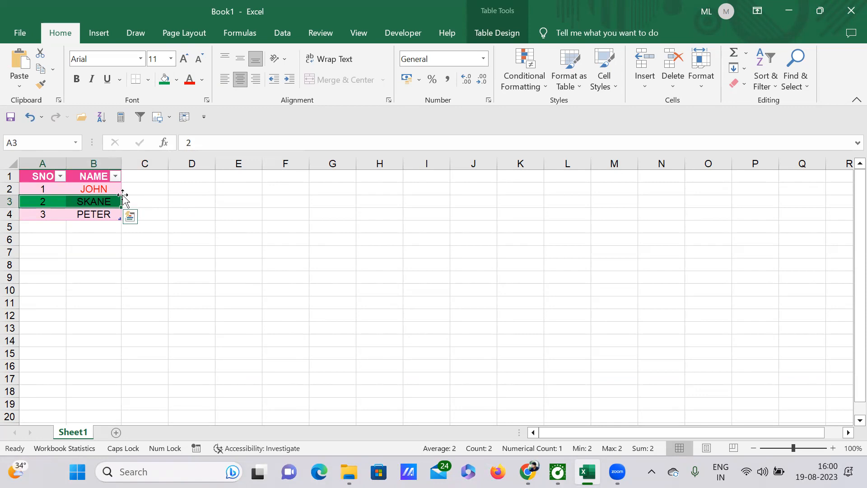
pyautogui.click(189, 225)
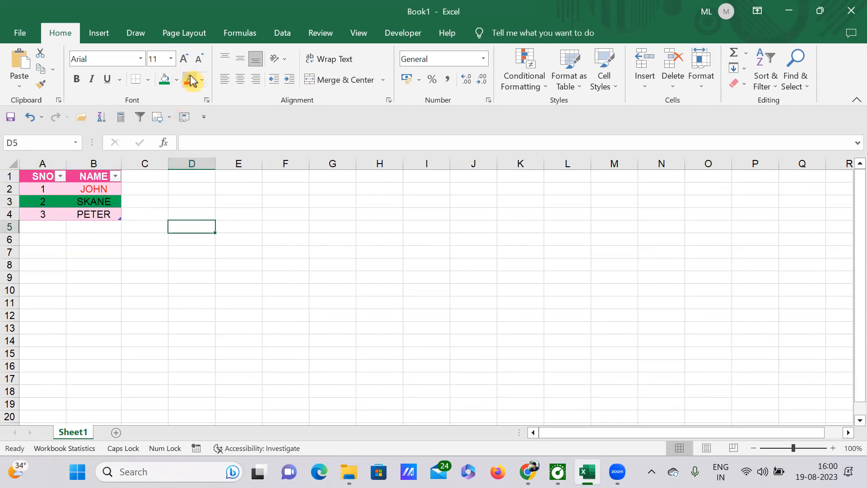
# Increase the font size of the SNO column cells to 48.
pyautogui.moveTo(41, 178); pyautogui.dragTo(41, 215)
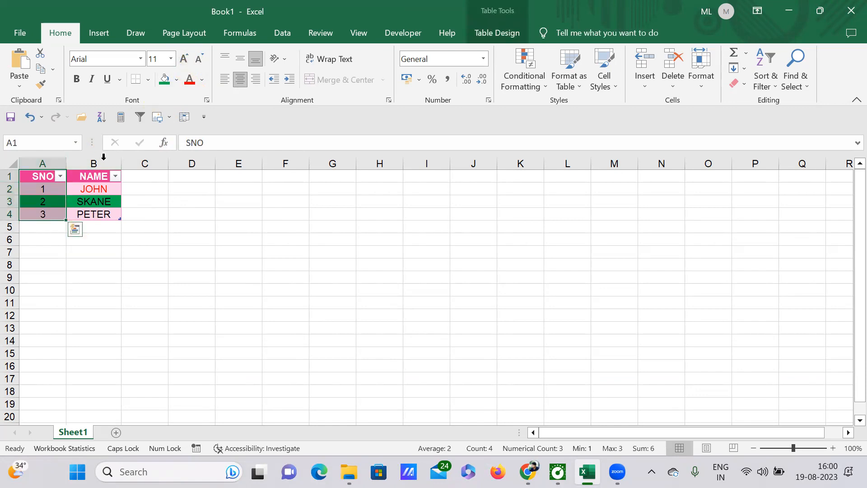
pyautogui.click(188, 59)
pyautogui.click(188, 59)
pyautogui.click(188, 59)
pyautogui.click(188, 60)
pyautogui.click(188, 60)
pyautogui.click(188, 60)
pyautogui.click(187, 59)
pyautogui.click(188, 59)
pyautogui.click(190, 61)
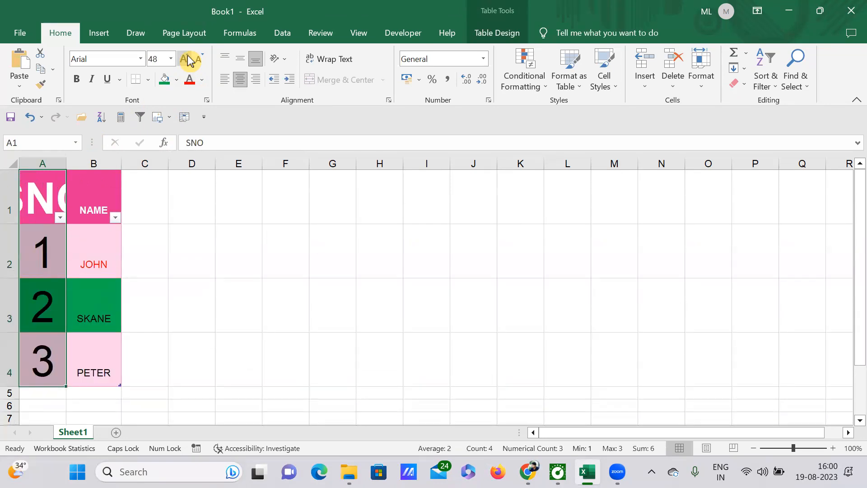
# Decrease the SNO header's font size to 10.
pyautogui.click(89, 211)
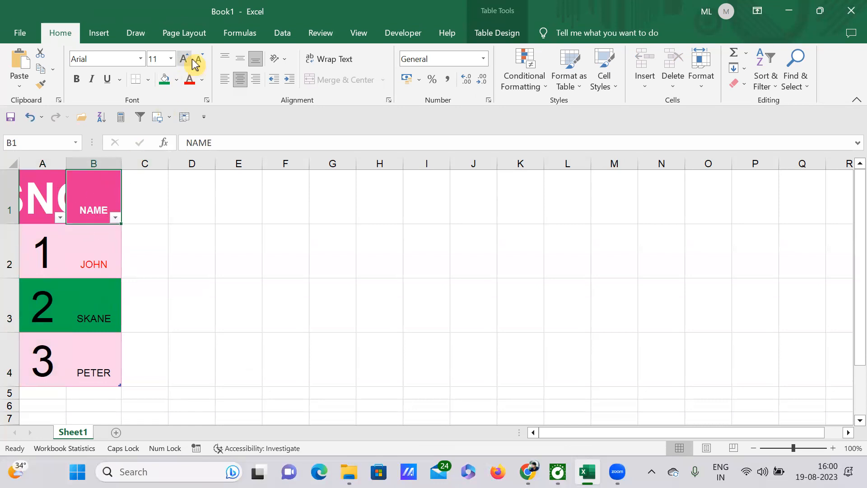
pyautogui.click(40, 197)
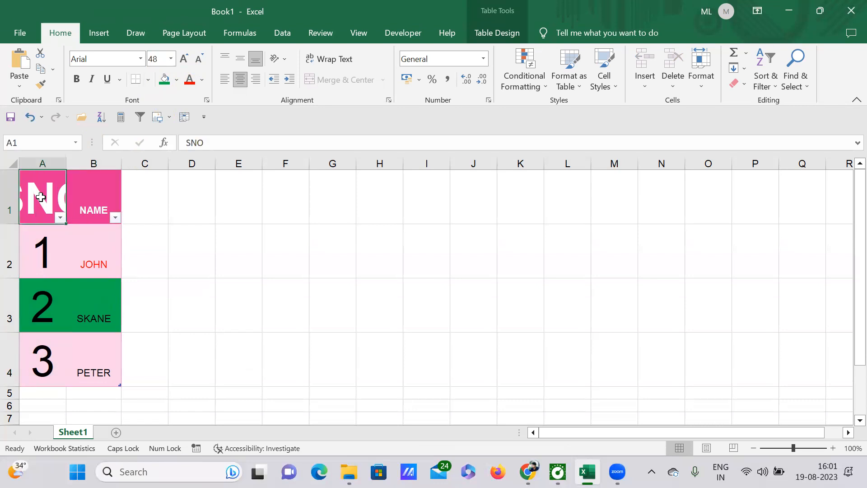
pyautogui.click(201, 60)
pyautogui.click(201, 60)
pyautogui.click(201, 60)
pyautogui.click(201, 60)
pyautogui.click(202, 60)
pyautogui.click(202, 60)
pyautogui.click(201, 61)
pyautogui.click(201, 60)
pyautogui.click(201, 60)
pyautogui.click(201, 60)
pyautogui.click(202, 60)
pyautogui.click(202, 60)
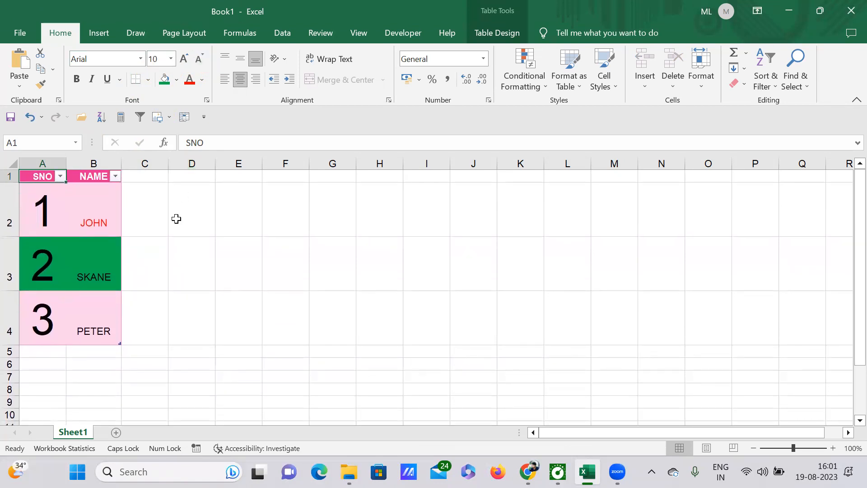
# Set the font size of the whole of column A to 11.
pyautogui.click(43, 163)
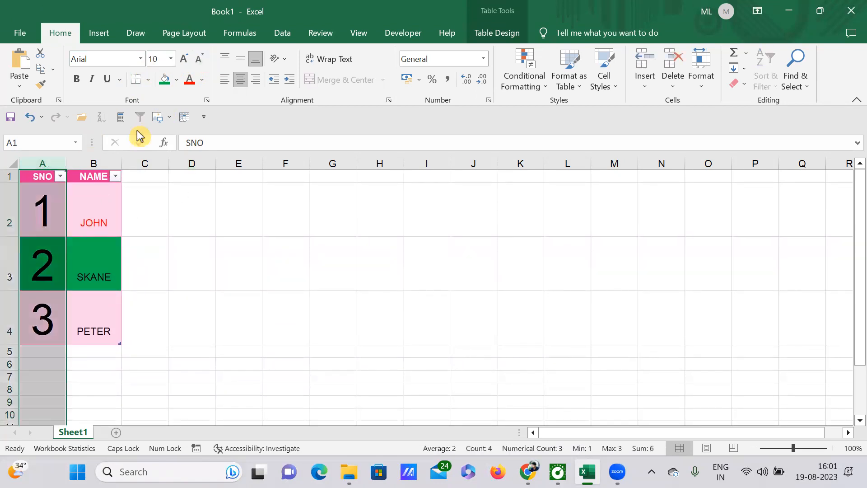
pyautogui.click(170, 58)
pyautogui.click(163, 121)
pyautogui.click(176, 250)
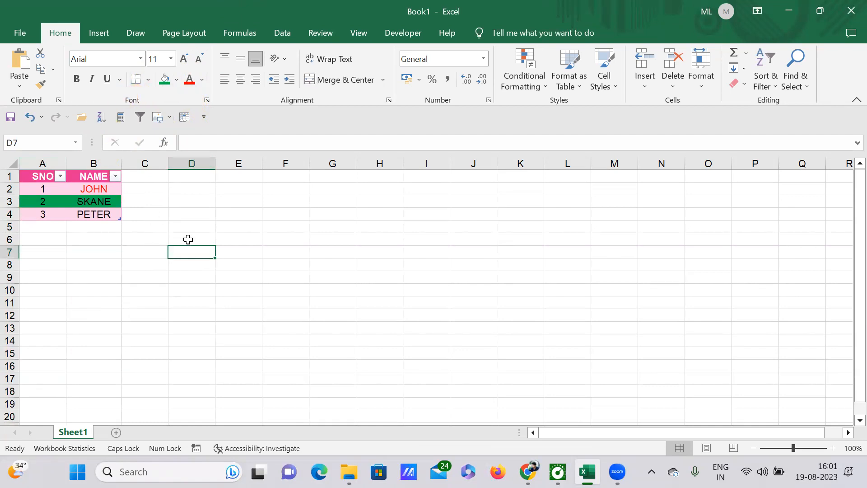
# Make the JOHN row bold and italic.
pyautogui.moveTo(41, 189); pyautogui.dragTo(115, 189)
pyautogui.click(78, 79)
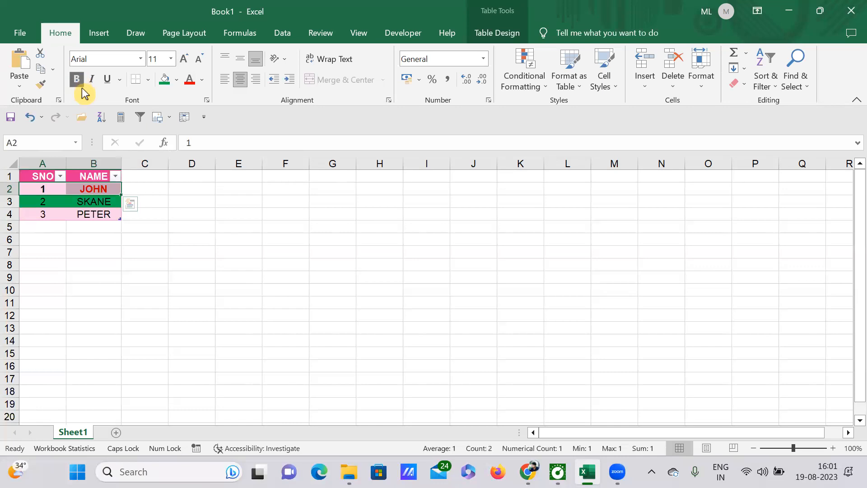
pyautogui.click(93, 80)
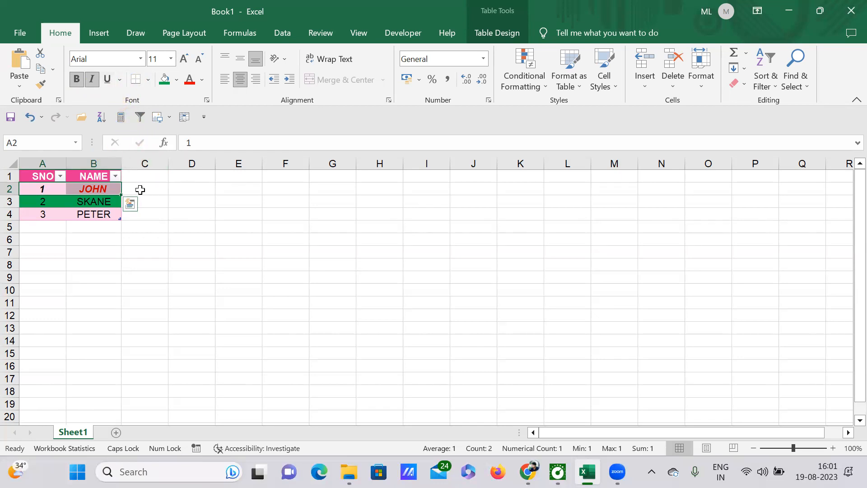
# Underline the SNO and NAME header row.
pyautogui.moveTo(43, 176); pyautogui.dragTo(82, 177)
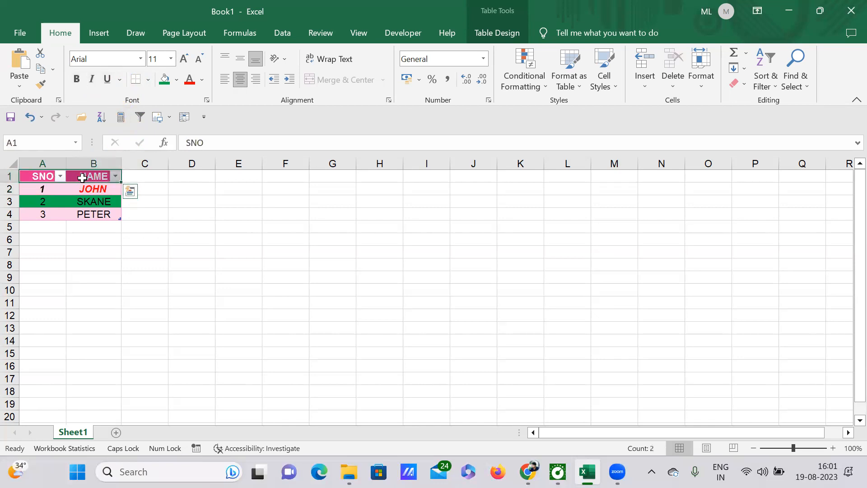
pyautogui.click(107, 80)
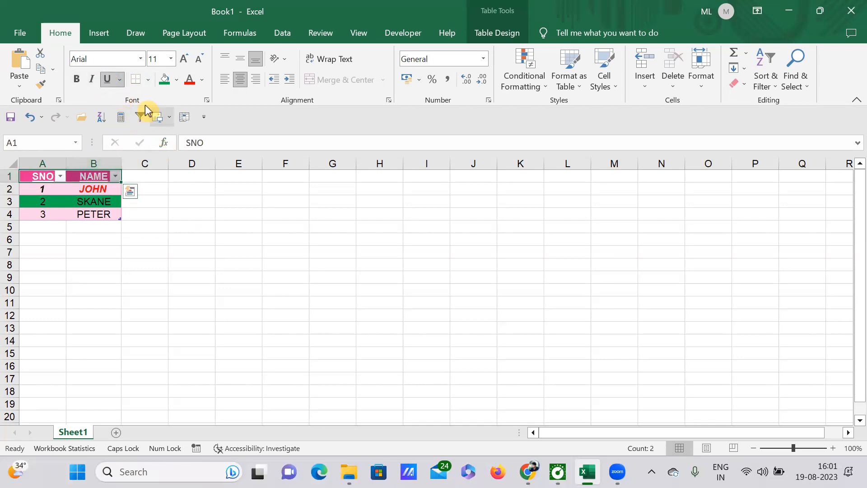
pyautogui.click(194, 252)
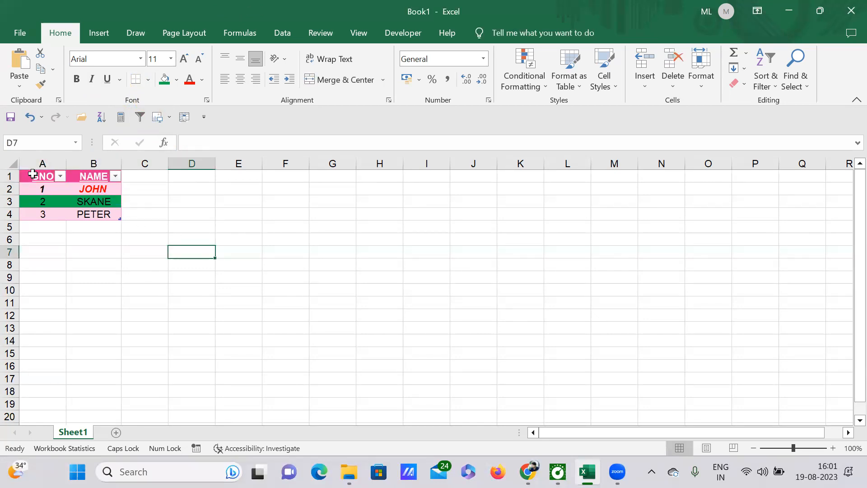
# Apply thick outside borders to the whole table.
pyautogui.moveTo(33, 174); pyautogui.dragTo(120, 215)
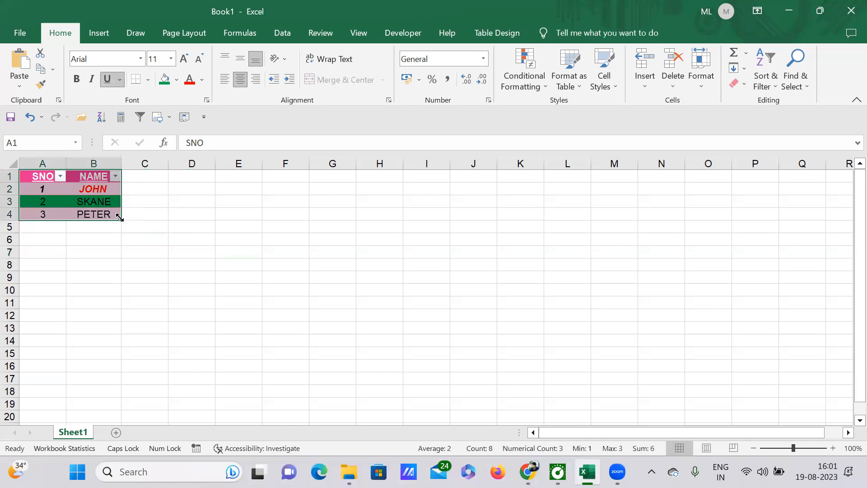
pyautogui.click(148, 80)
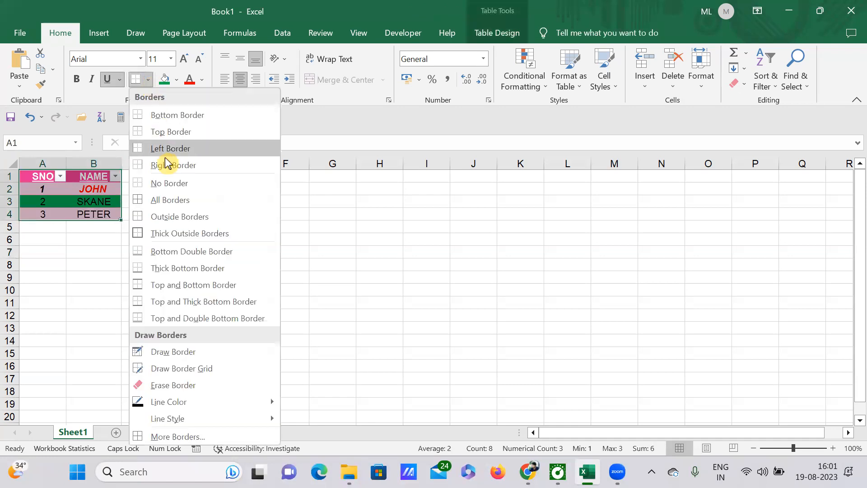
pyautogui.click(191, 240)
pyautogui.click(198, 251)
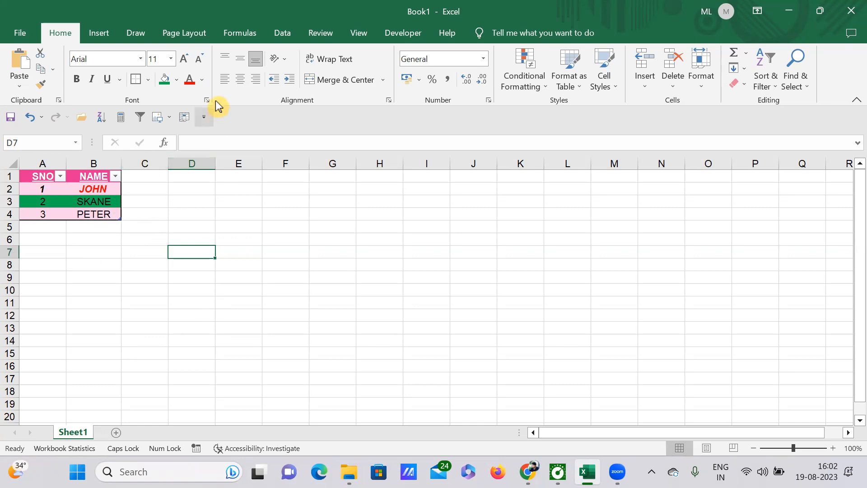
pyautogui.click(204, 33)
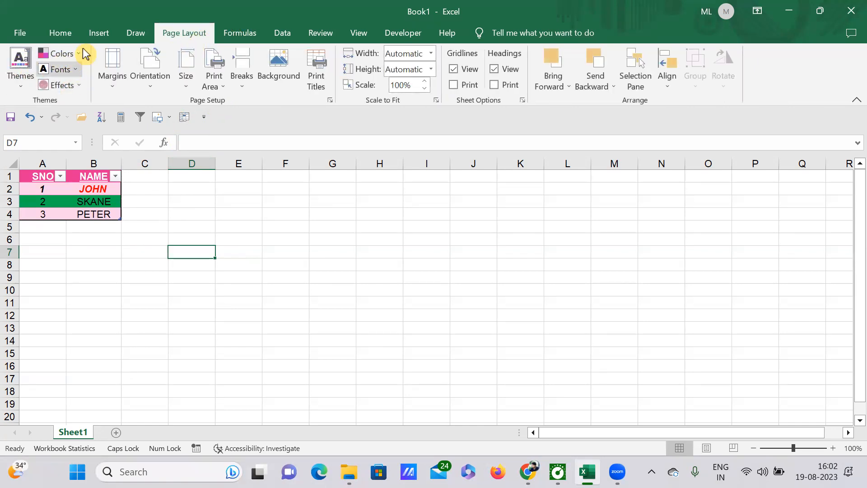
pyautogui.click(57, 32)
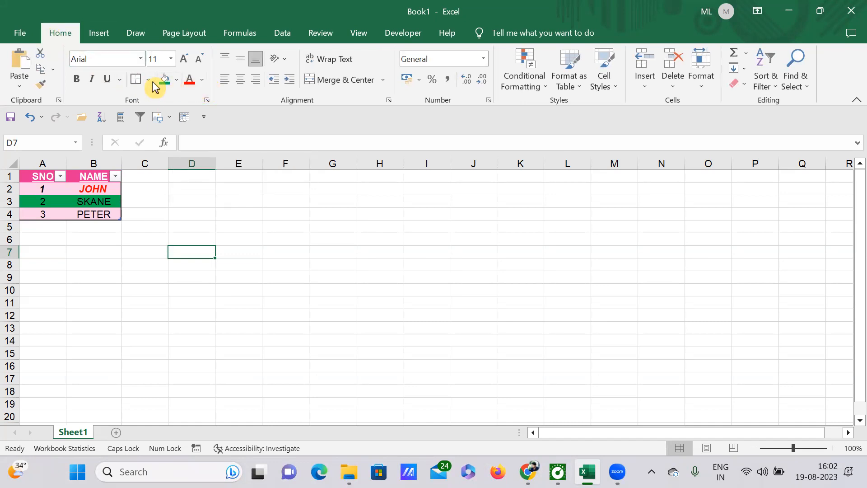
pyautogui.click(177, 82)
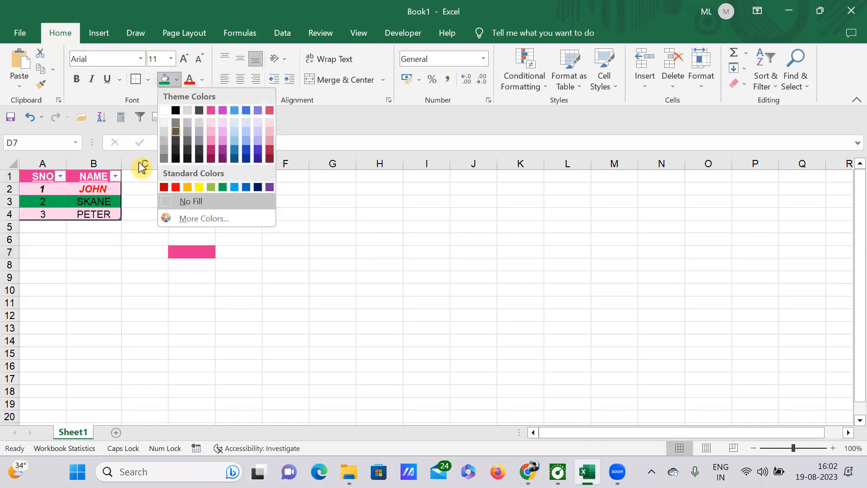
pyautogui.click(177, 273)
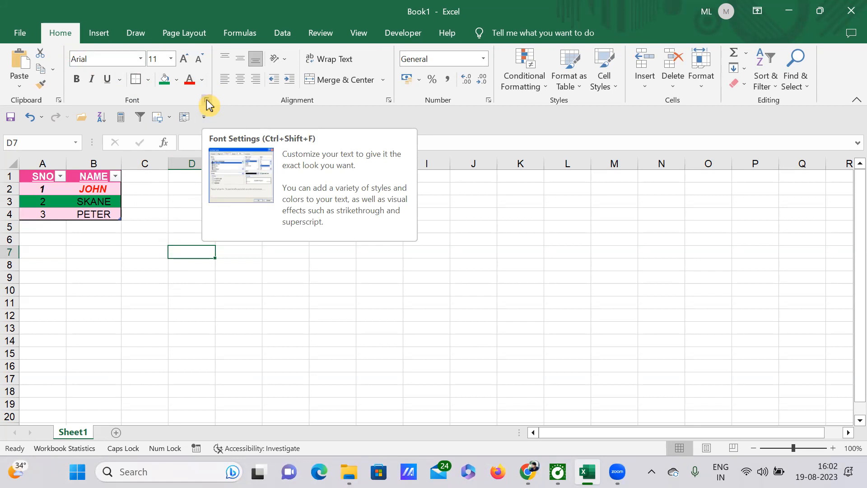
pyautogui.click(244, 324)
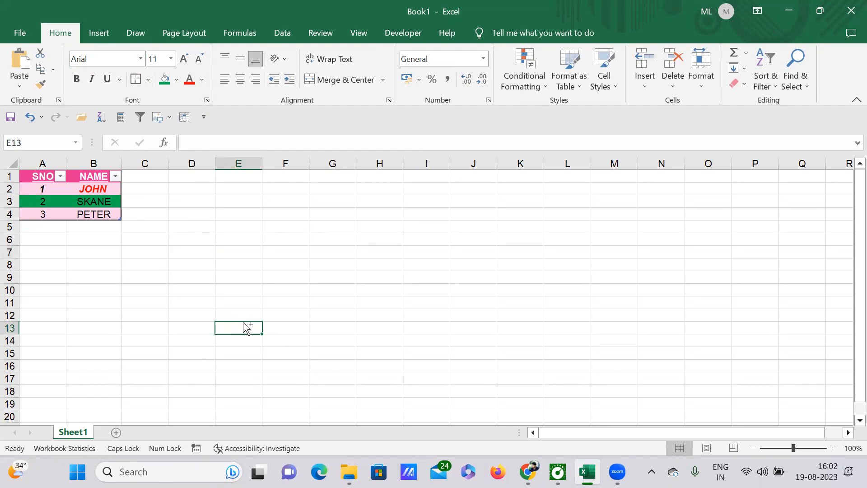
# Examine the font and size lists in the Format Cells dialog, then cancel it.
pyautogui.hotkey('ctrl', 'shift', 'f')
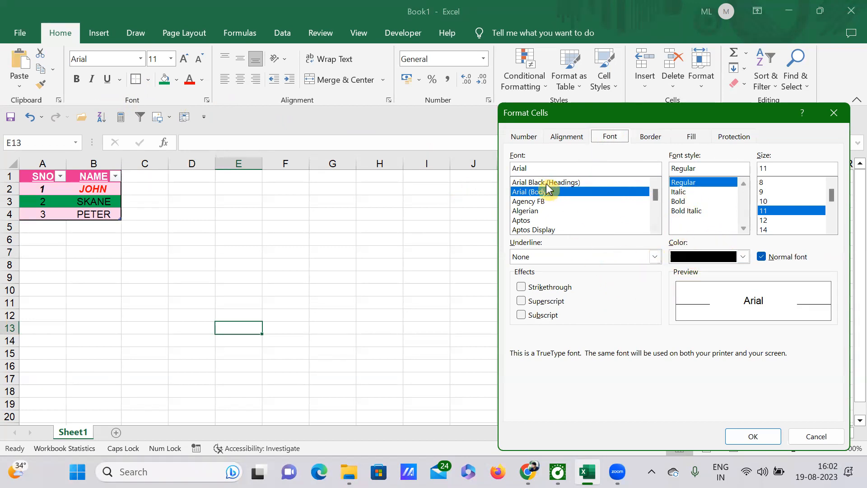
pyautogui.scroll(-3, 565, 209)
pyautogui.scroll(3, 563, 209)
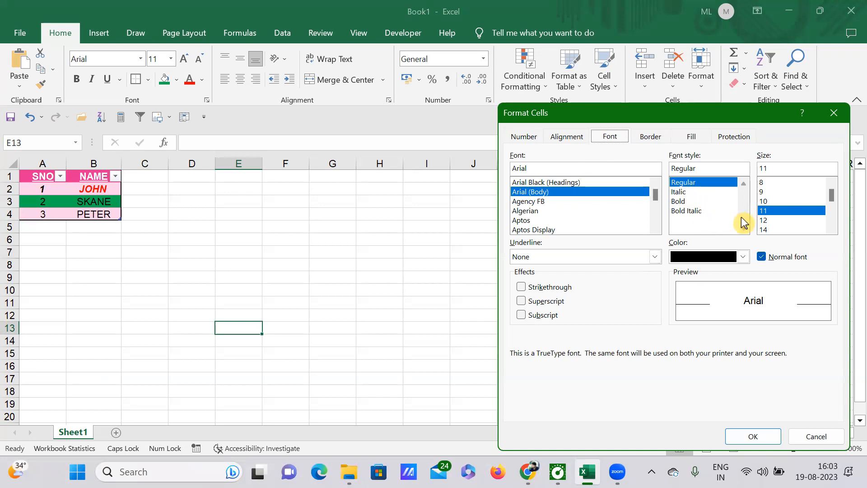
pyautogui.scroll(-3, 795, 204)
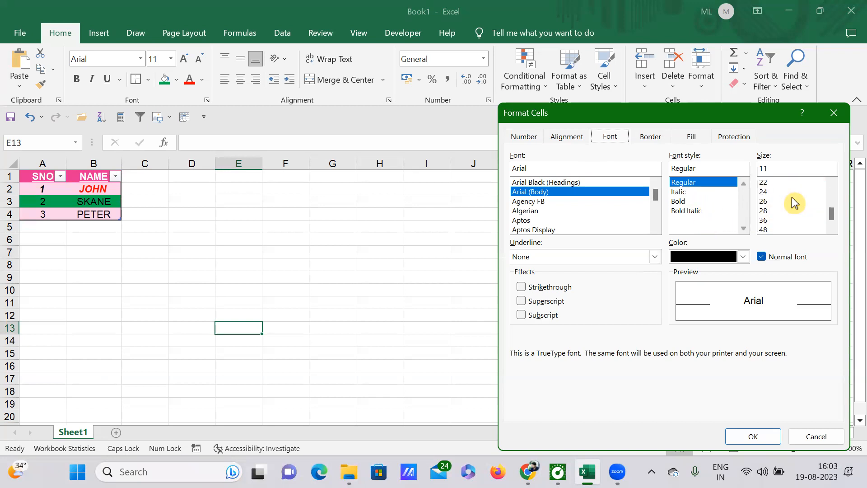
pyautogui.scroll(3, 792, 199)
pyautogui.scroll(-2, 790, 203)
pyautogui.scroll(2, 786, 212)
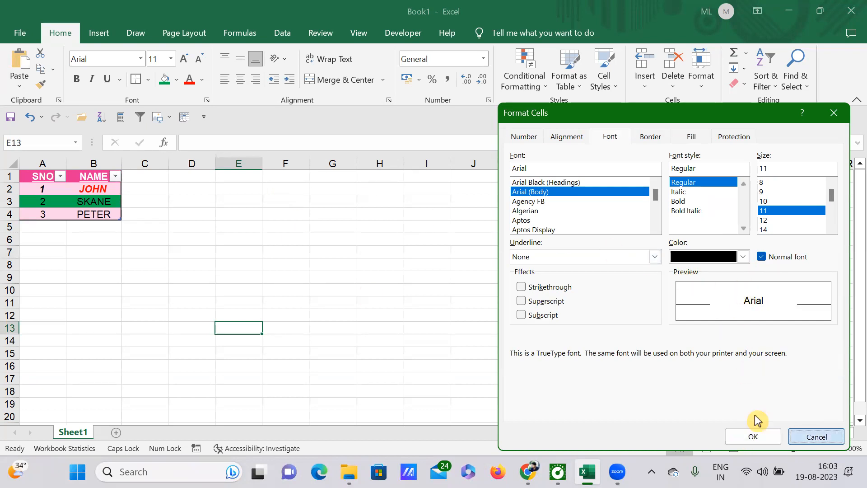
pyautogui.click(825, 437)
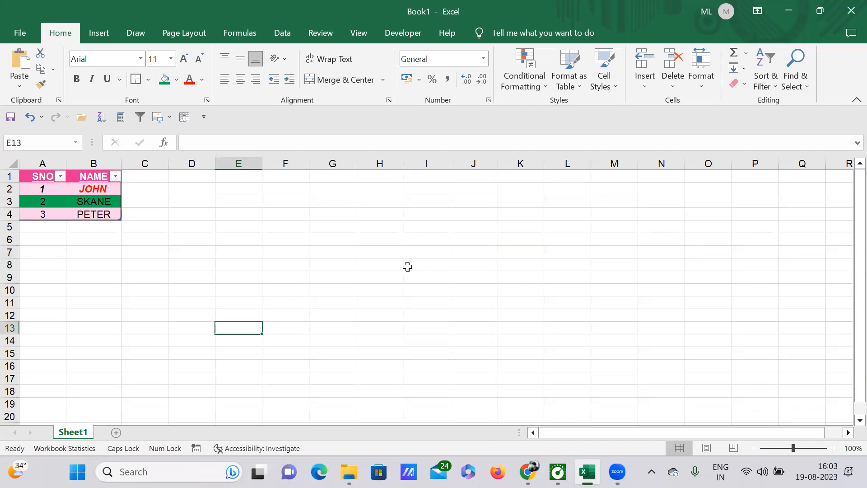